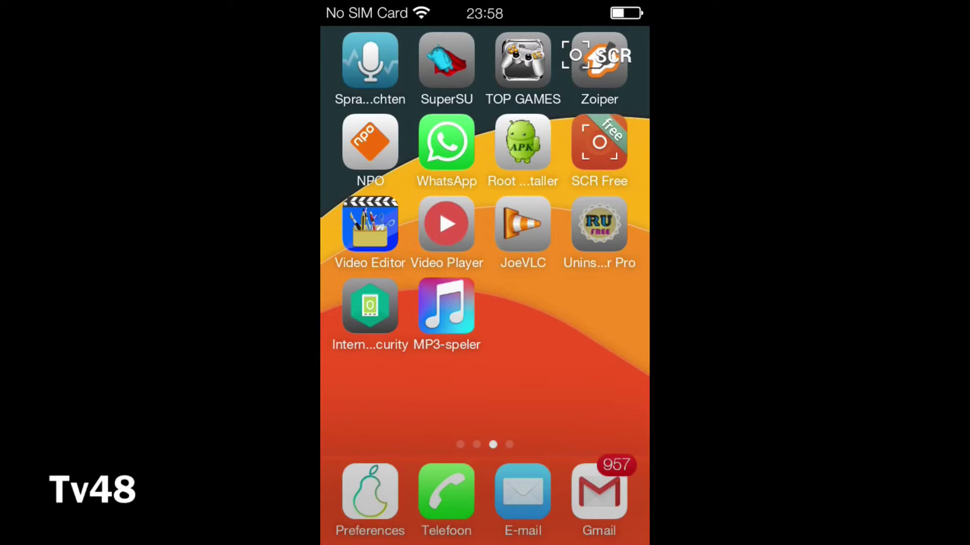
drag(404, 357, 609, 359)
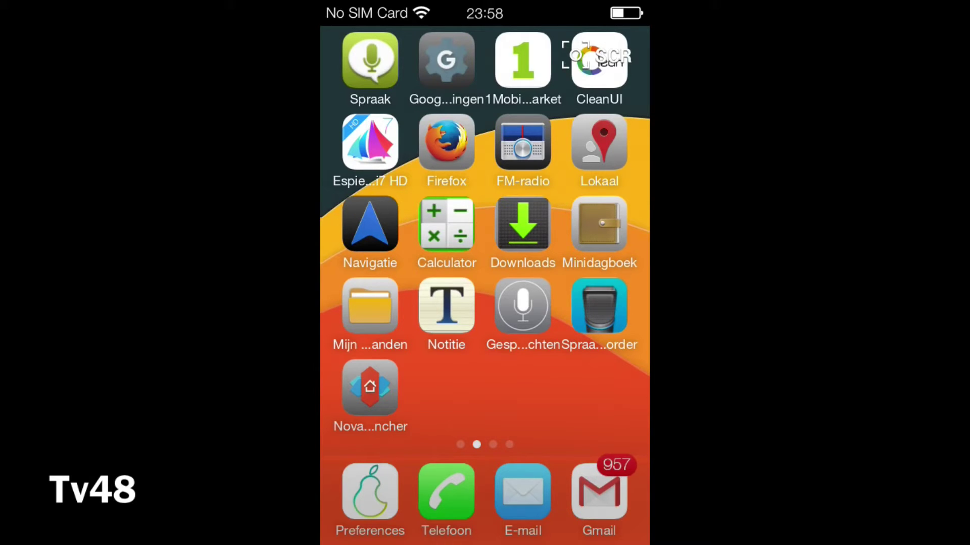
drag(530, 335, 404, 335)
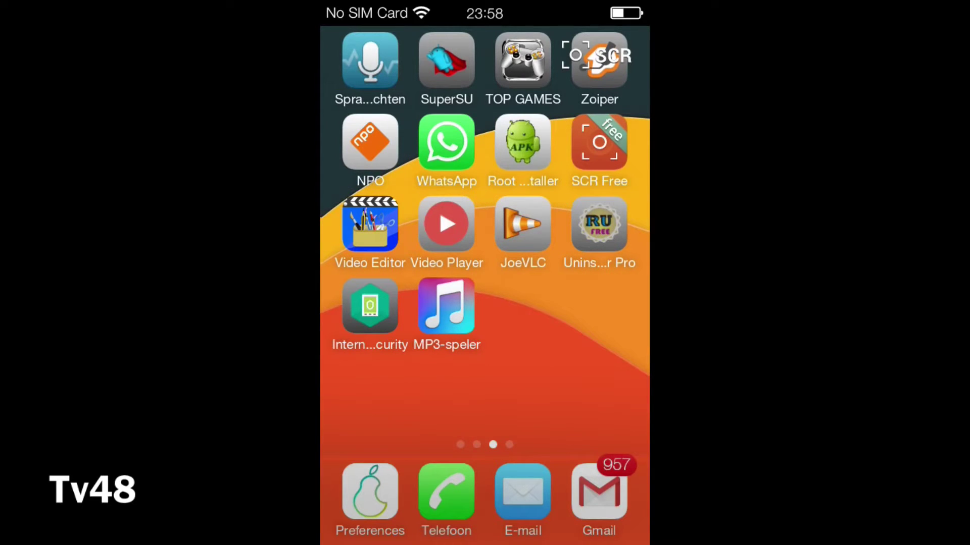
drag(556, 354, 404, 354)
drag(419, 321, 567, 320)
drag(429, 402, 555, 402)
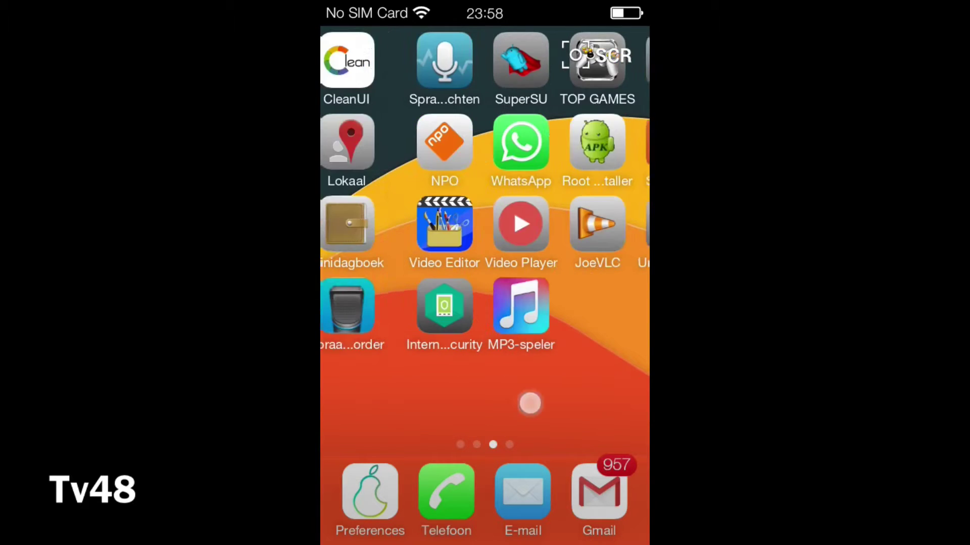
click(370, 493)
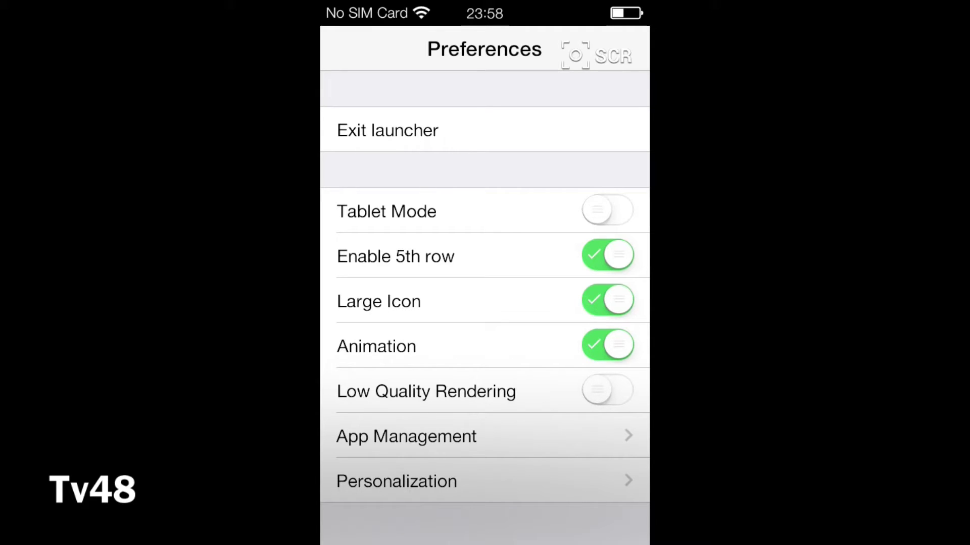
key(Escape)
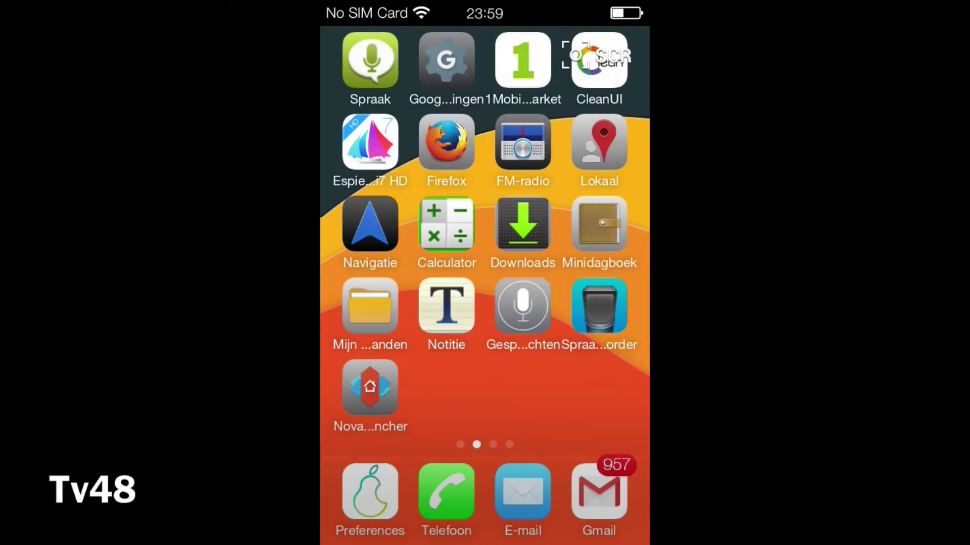
- Replace the Play Store's 'pear os' search with 'ipear' to list the iPear launchers
drag(383, 252, 586, 253)
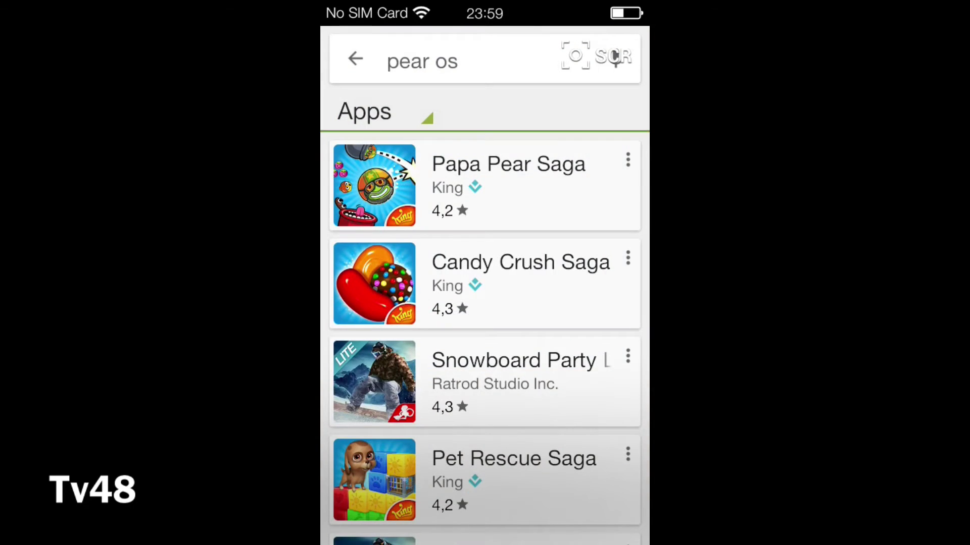
click(423, 61)
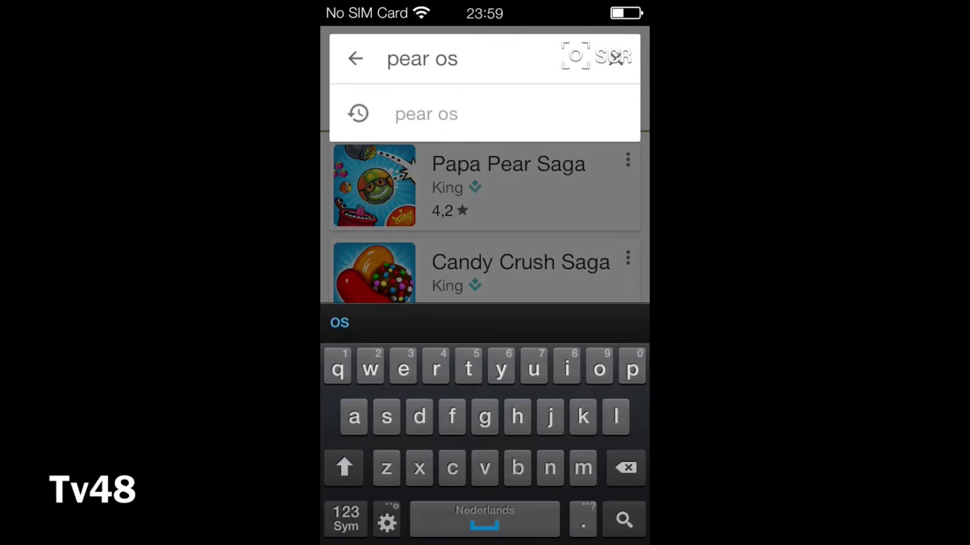
click(626, 474)
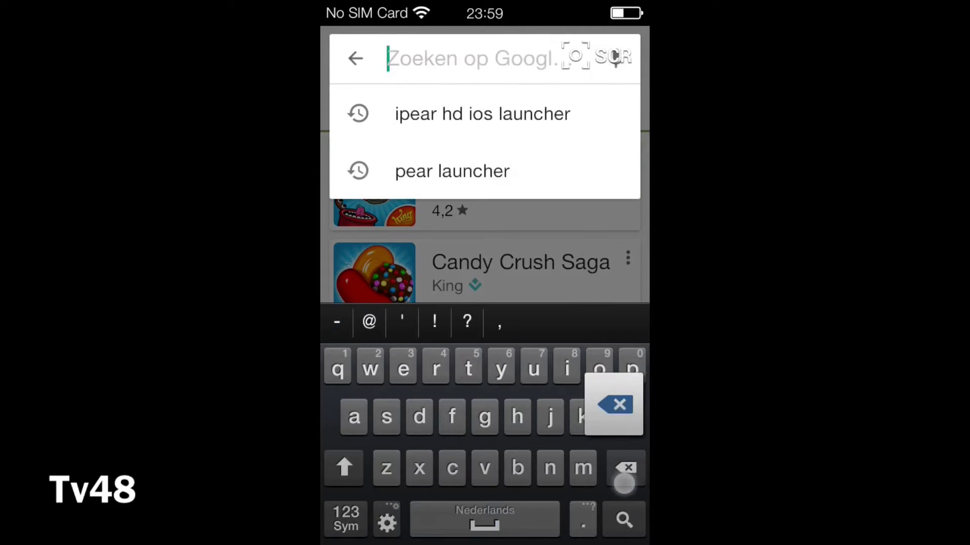
click(567, 368)
text(p)
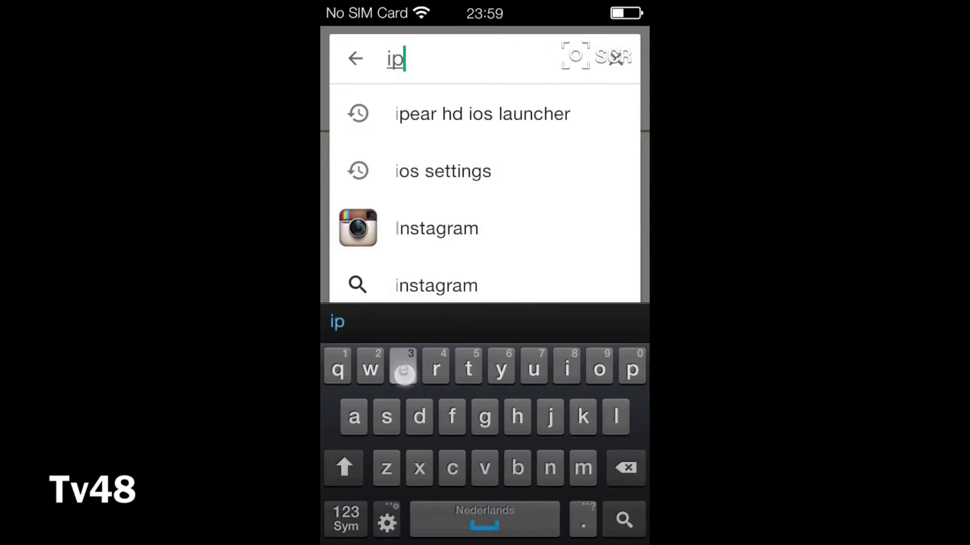
text(ear)
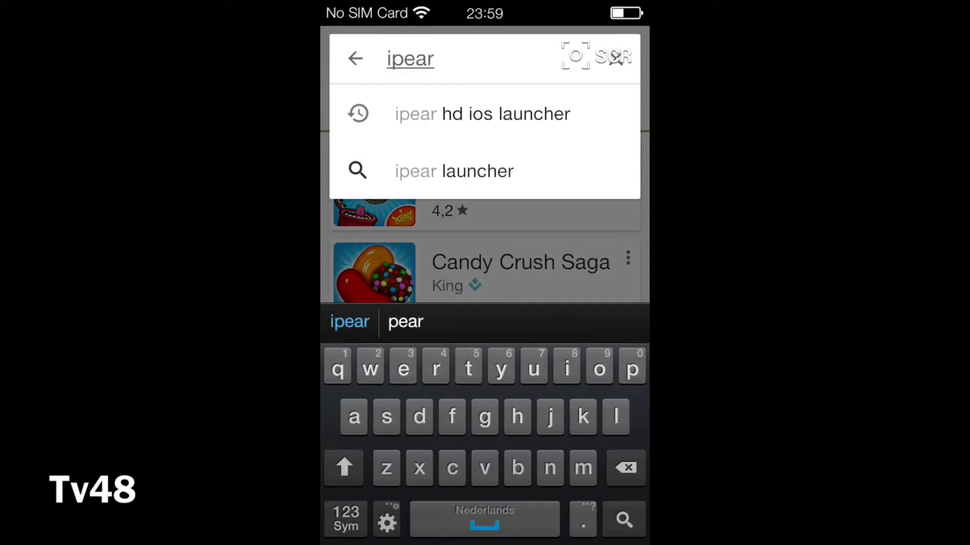
key(Return)
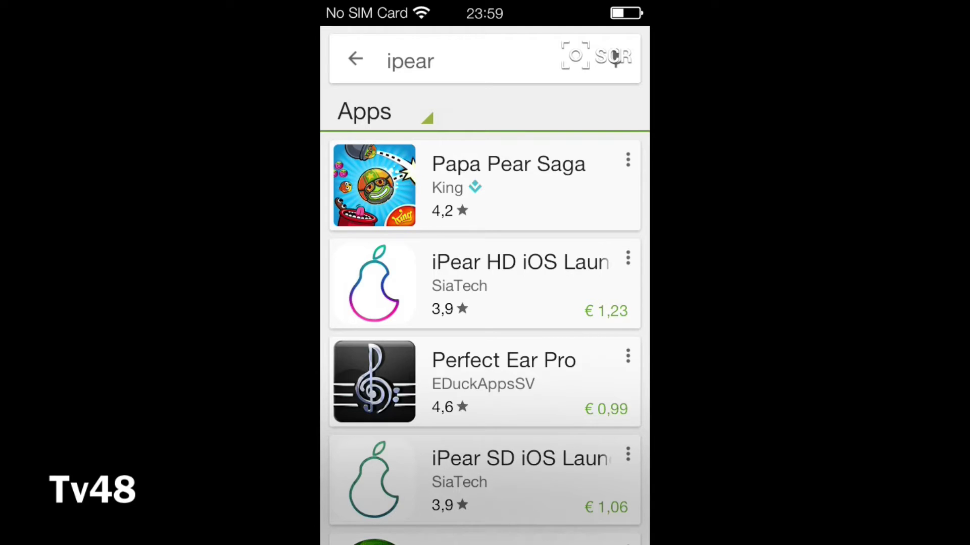
- Open the iPear SD iOS Launcher store page and scroll down its details
drag(617, 324, 612, 230)
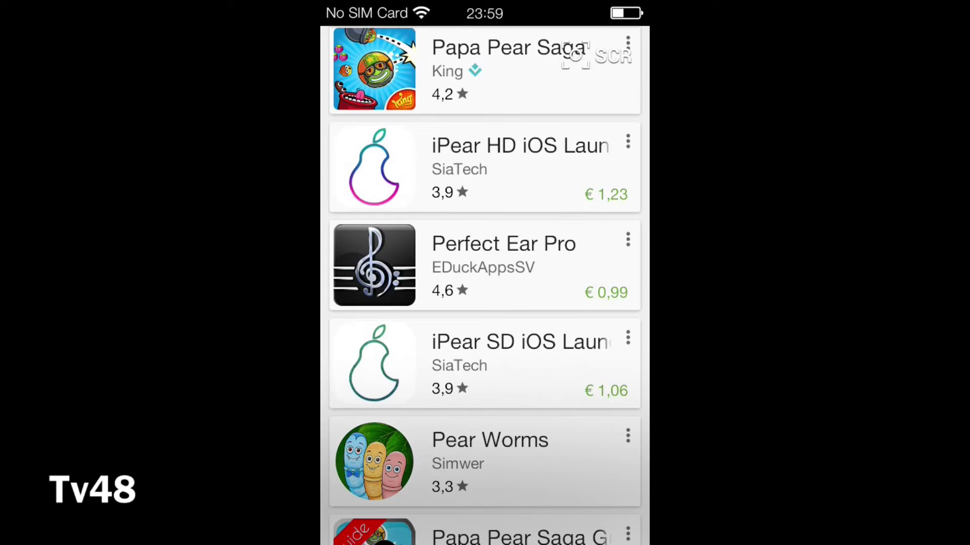
click(504, 380)
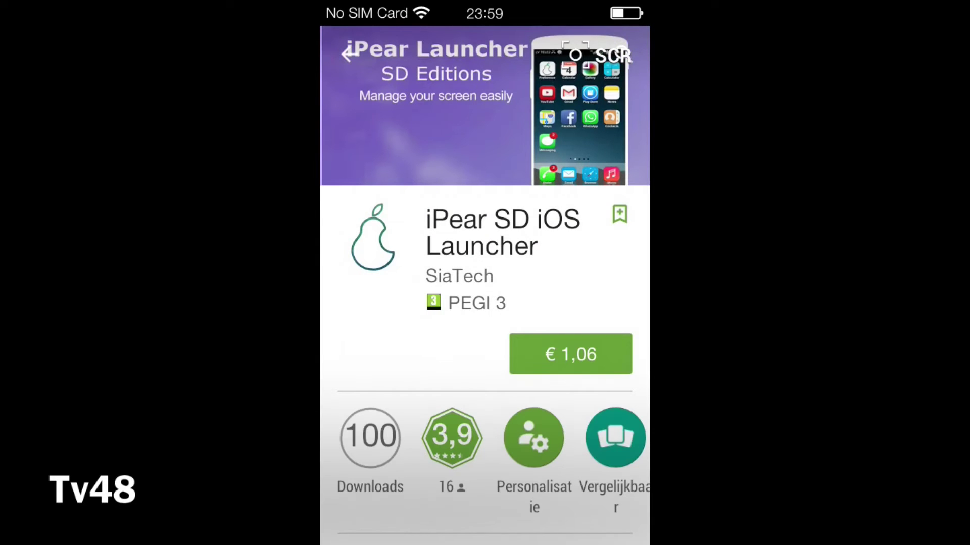
scroll(606, 227, down, 5)
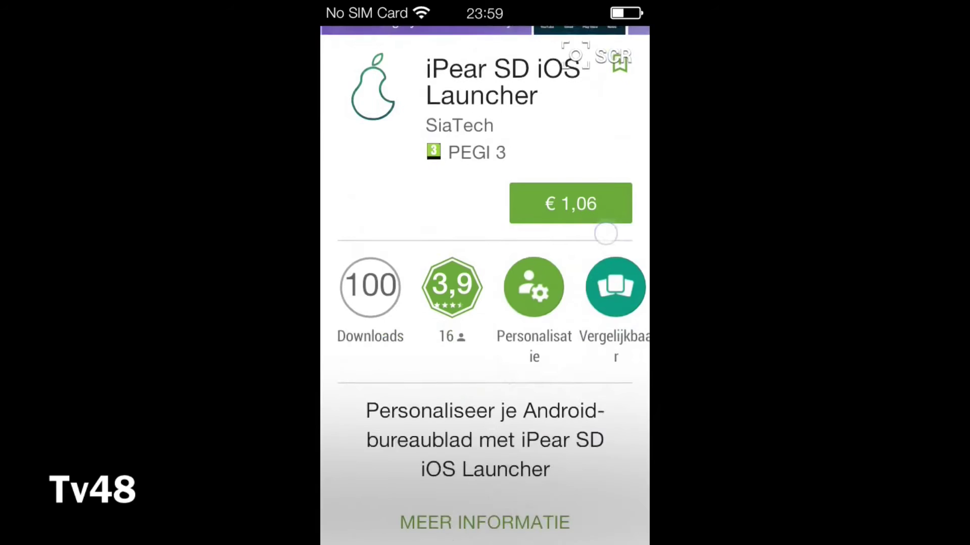
scroll(598, 219, down, 5)
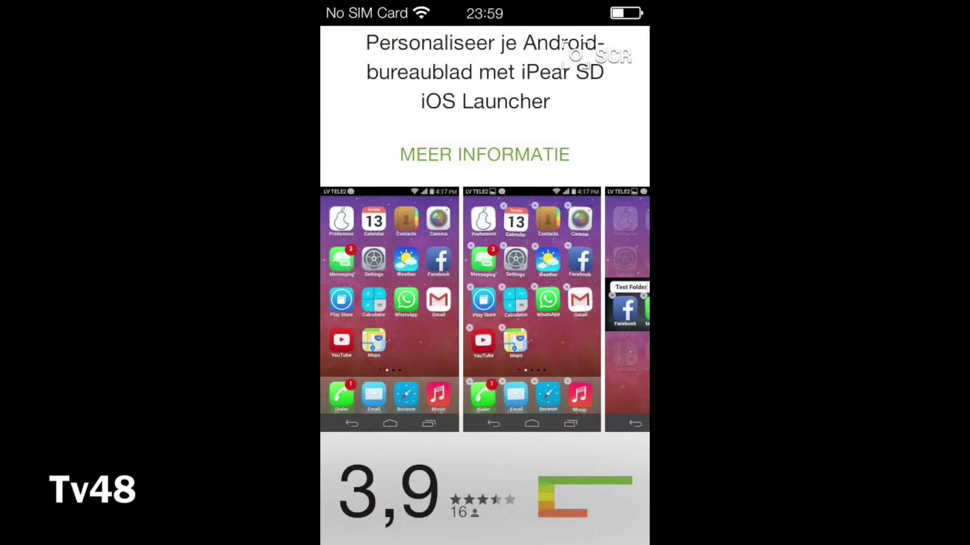
- Swipe forward and back through the iPear SD launcher's screenshot carousel
drag(570, 351, 383, 350)
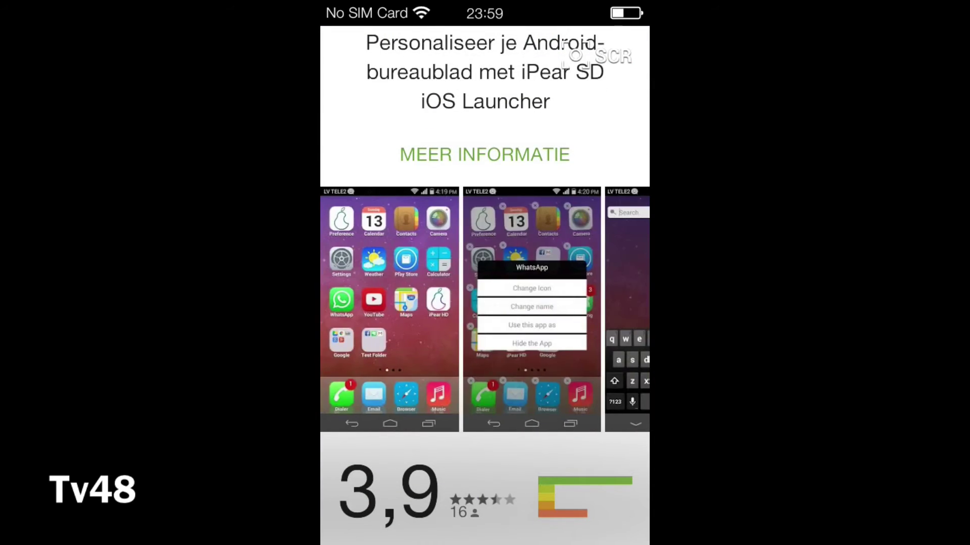
mouse_move(571, 310)
mouse_down()
mouse_move(430, 310)
mouse_move(570, 310)
mouse_up()
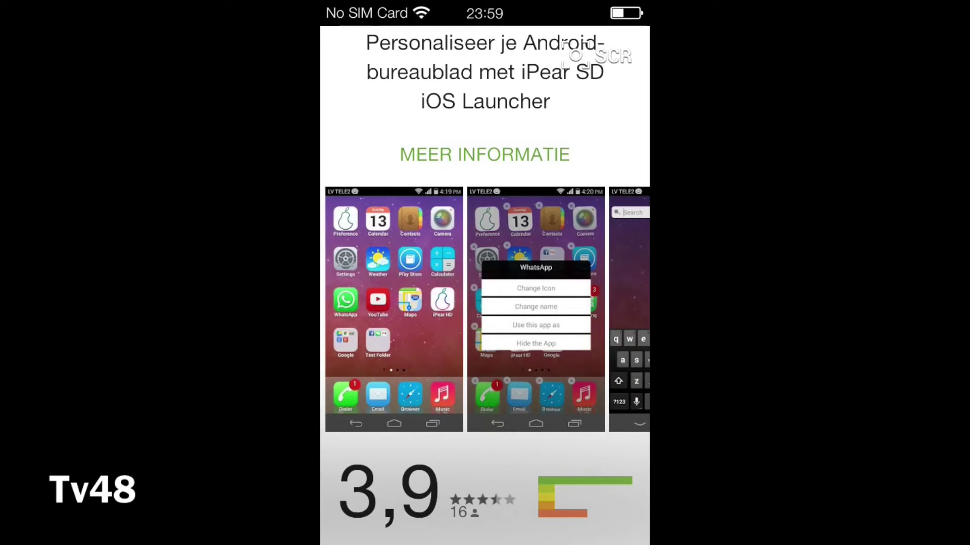
drag(384, 309, 571, 310)
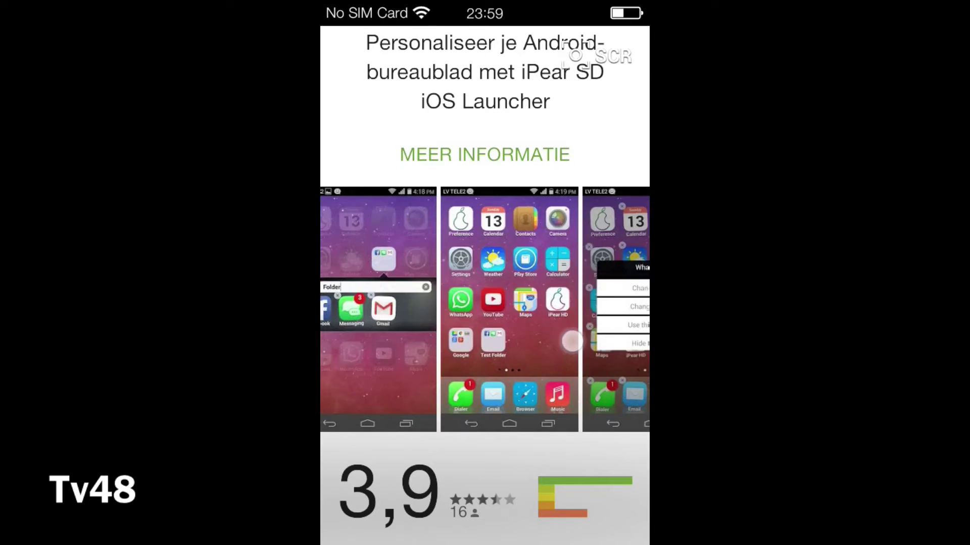
drag(466, 336, 606, 336)
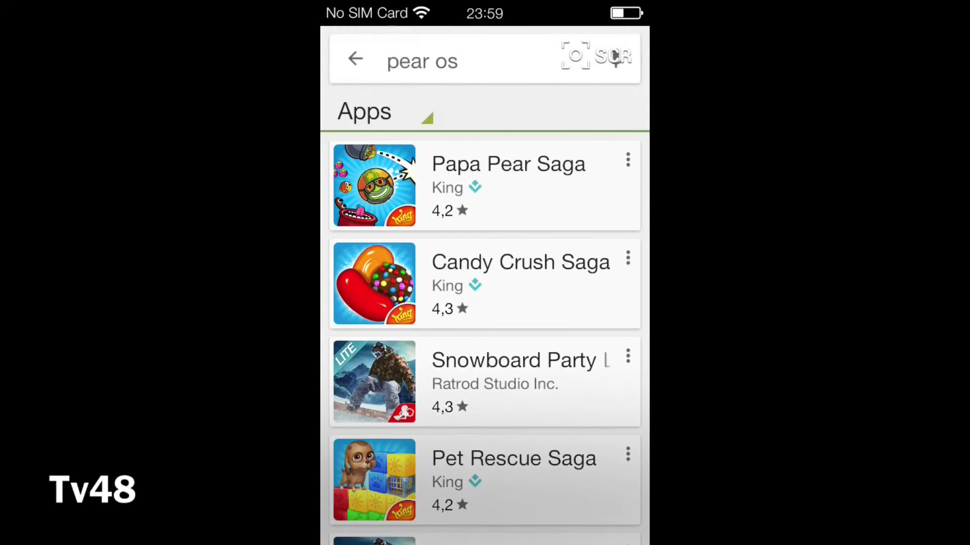
- Erase the 'pear os' query and search for 'ipear', listing iPear HD and SD launchers
drag(565, 414, 565, 349)
drag(565, 278, 565, 430)
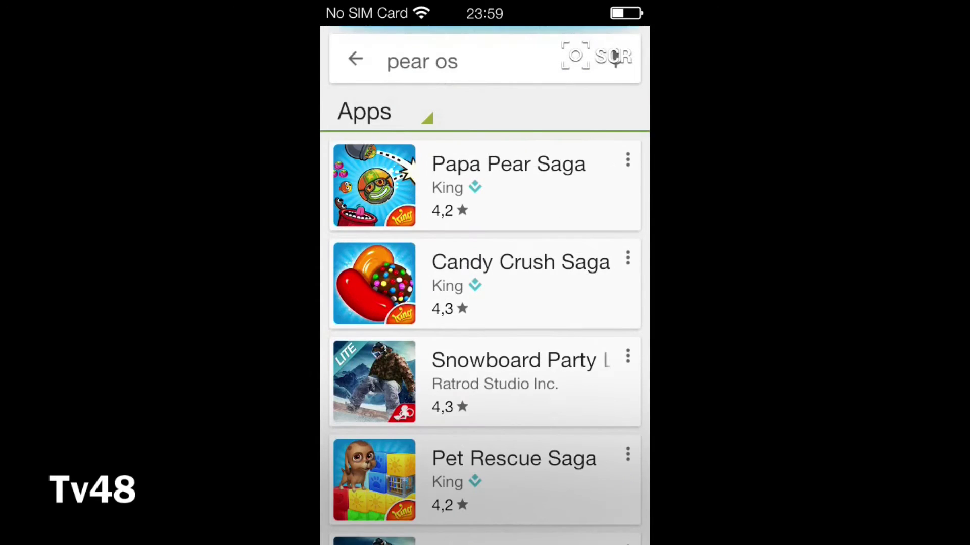
click(422, 62)
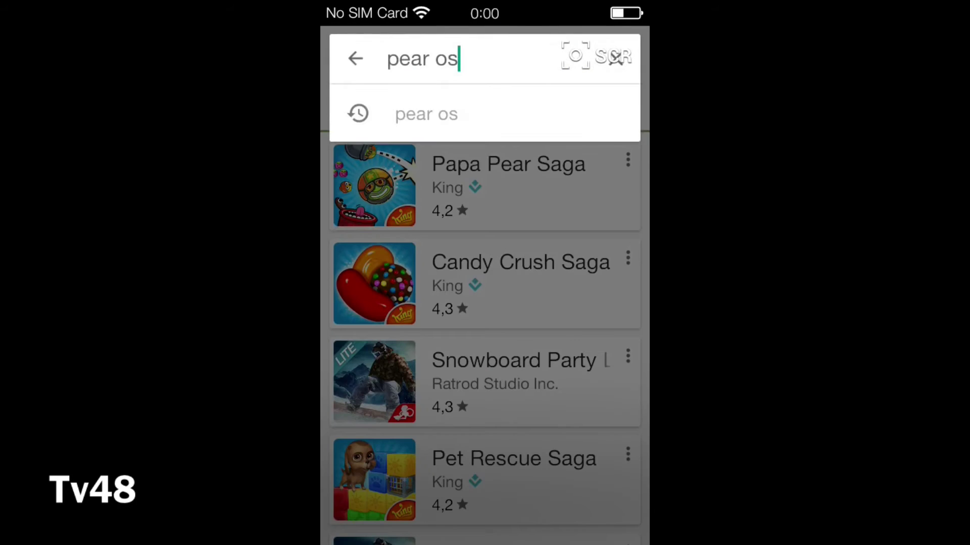
click(626, 474)
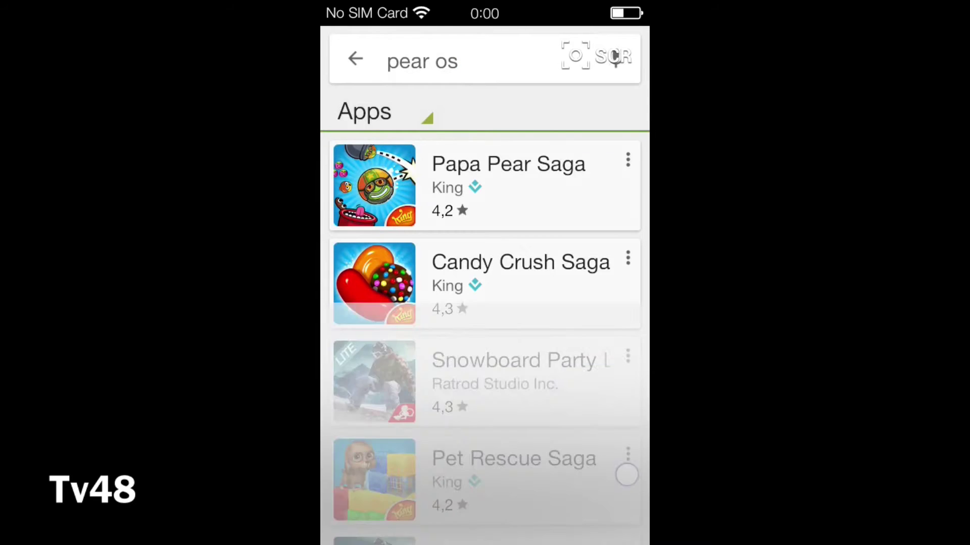
click(422, 60)
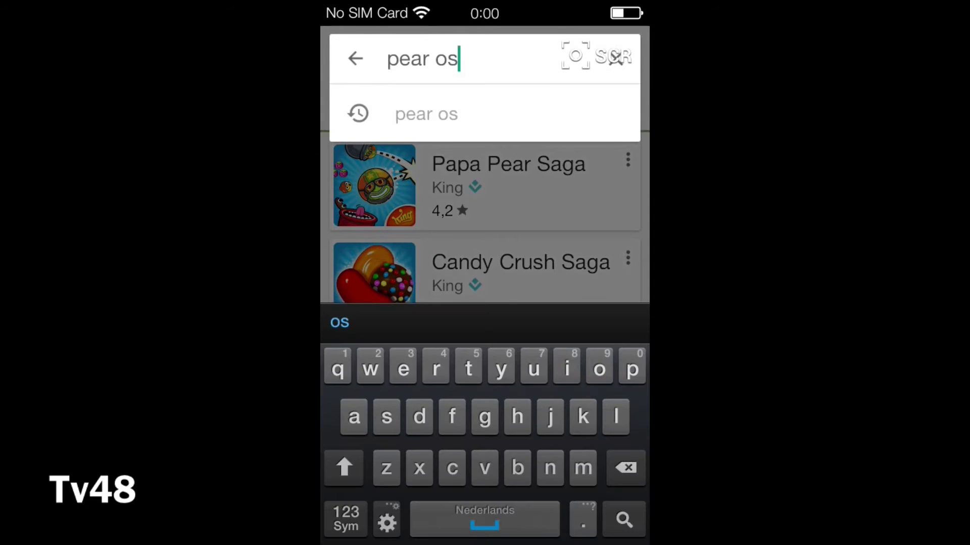
click(624, 475)
click(624, 474)
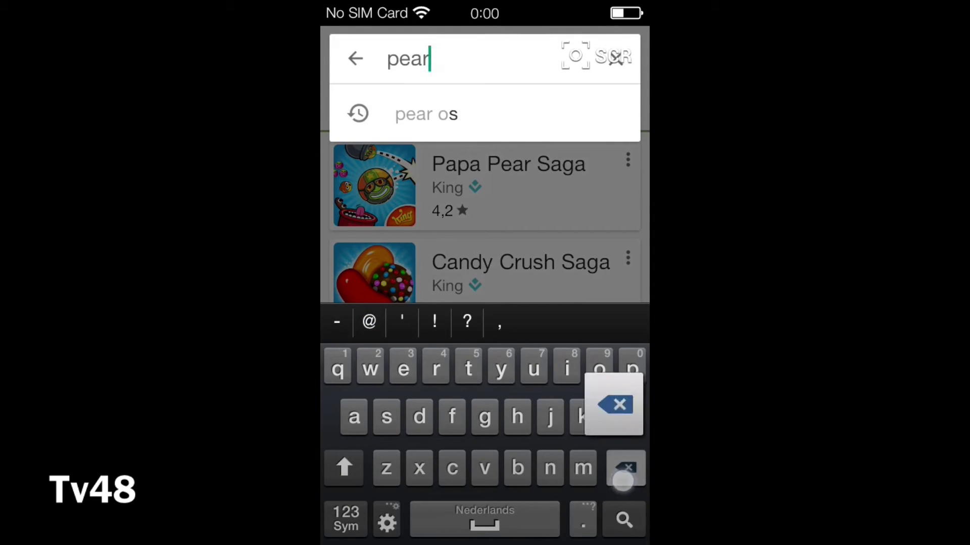
click(624, 475)
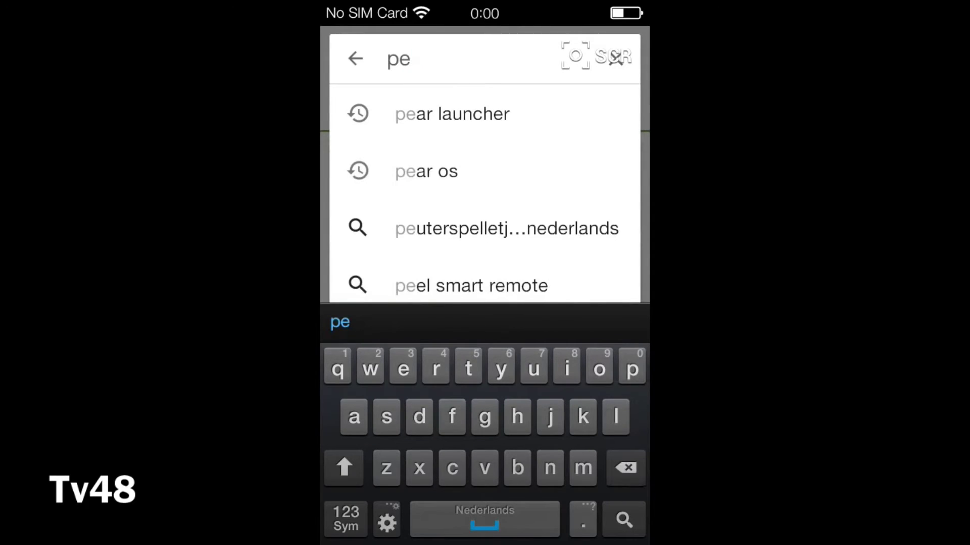
key(BackSpace)
key(BackSpace)
text(i)
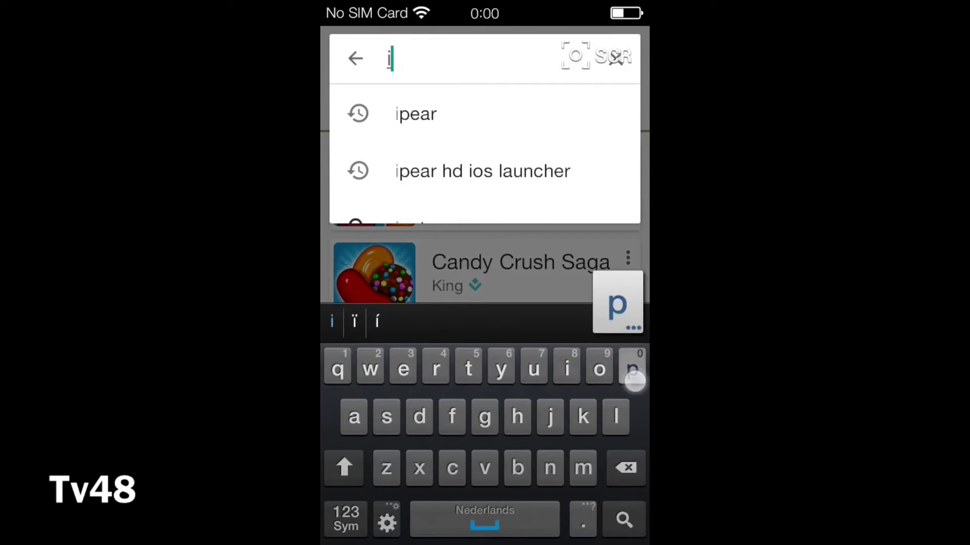
text(pear)
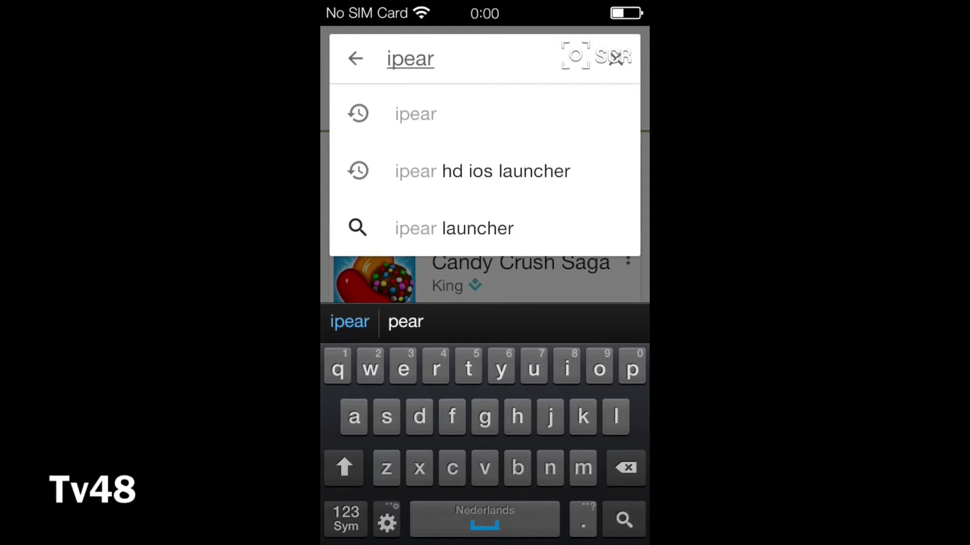
click(624, 520)
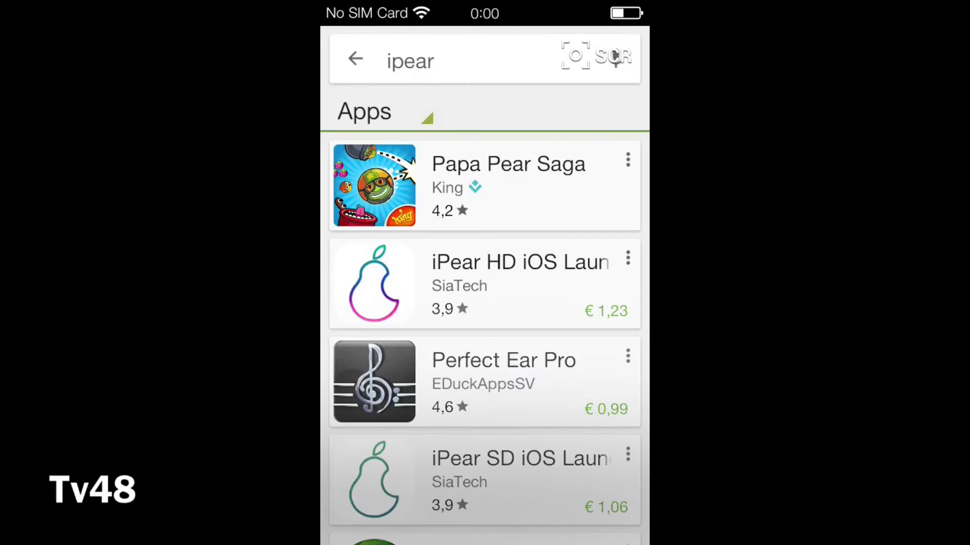
- Browse the iPear HD iOS Launcher listing, its 3,9 rating and screenshots, then return home
click(545, 284)
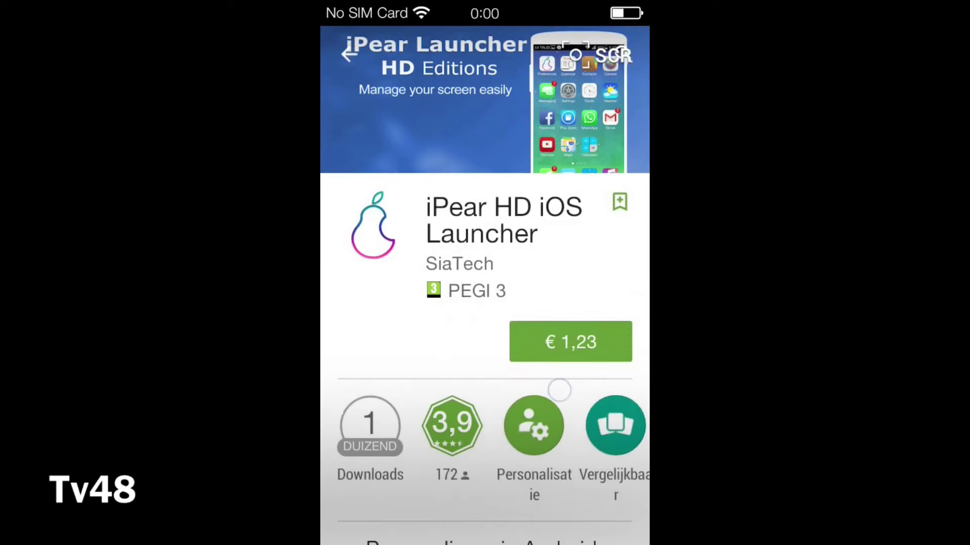
drag(559, 389, 596, 199)
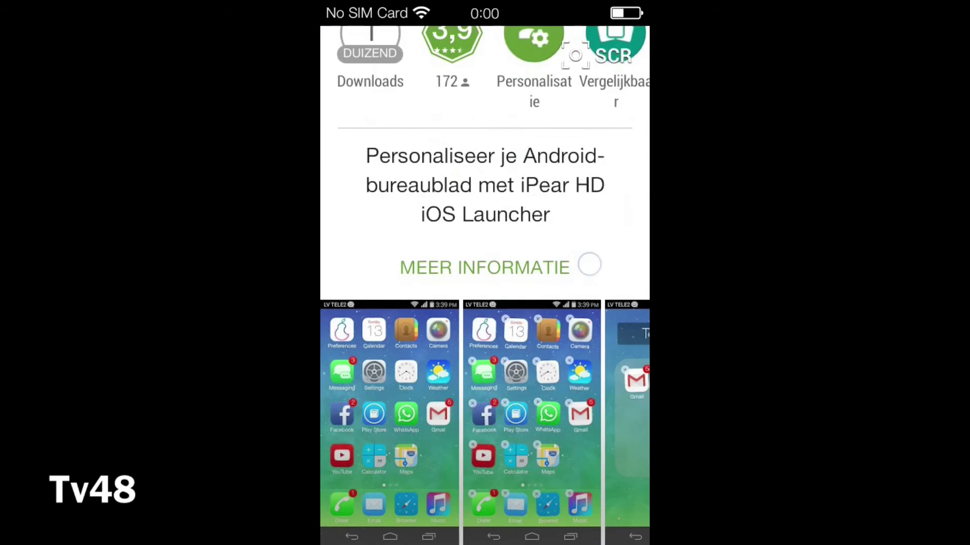
drag(589, 264, 589, 165)
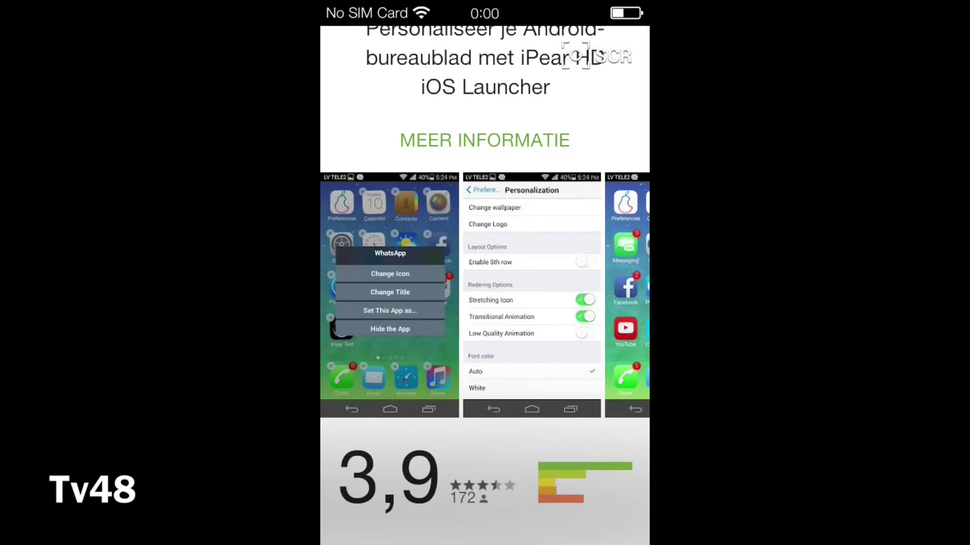
scroll(484, 283, up, 3)
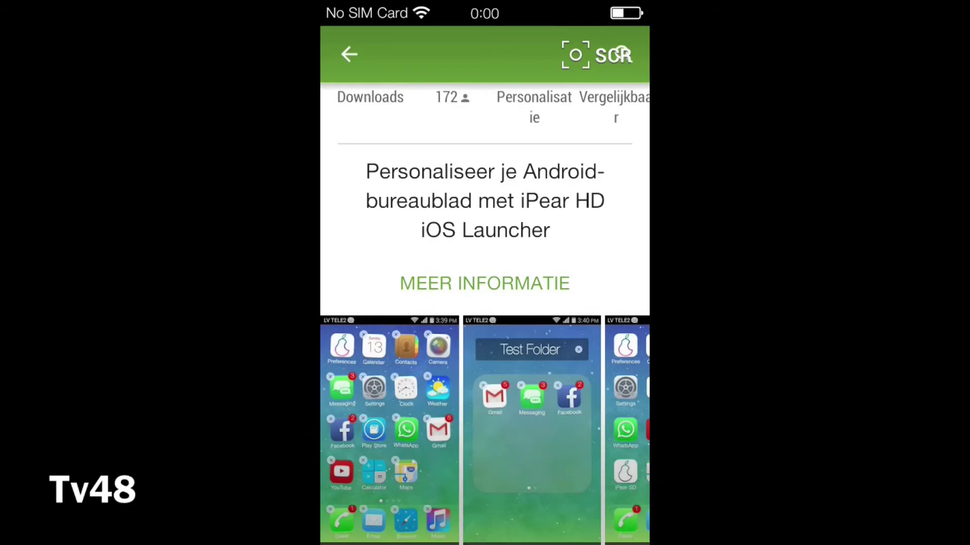
scroll(485, 282, down, 4)
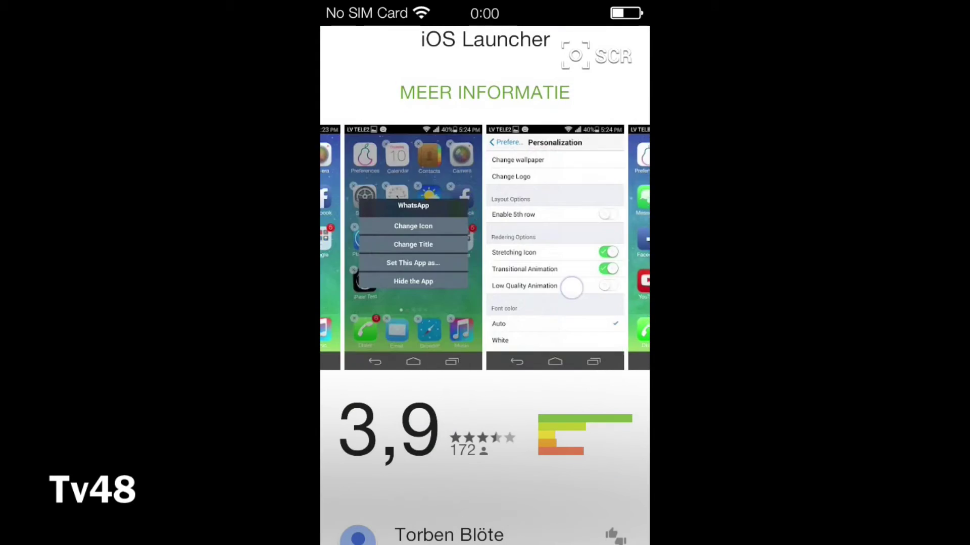
drag(571, 288, 647, 288)
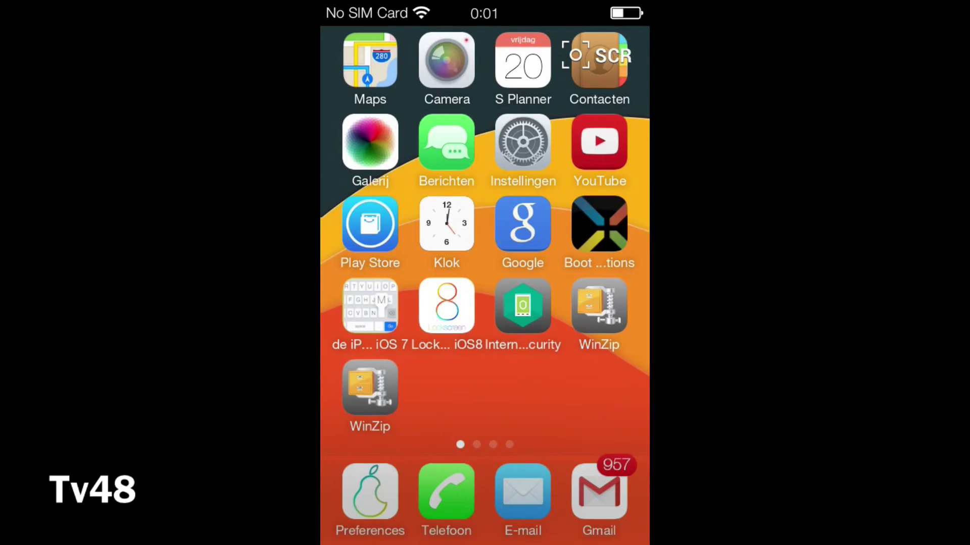
- Swipe through iPear home pages 2 and 3, then back to page 2
drag(581, 253, 378, 253)
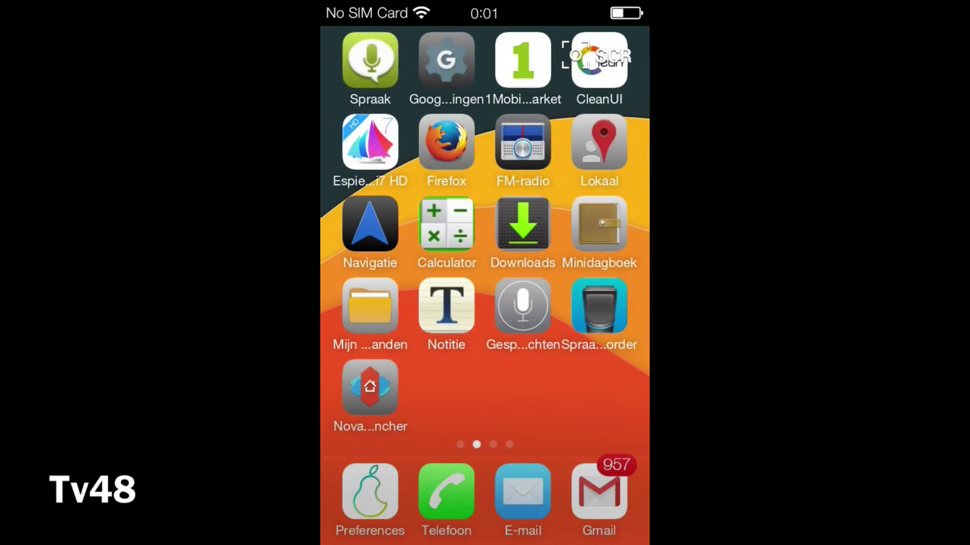
drag(581, 253, 379, 252)
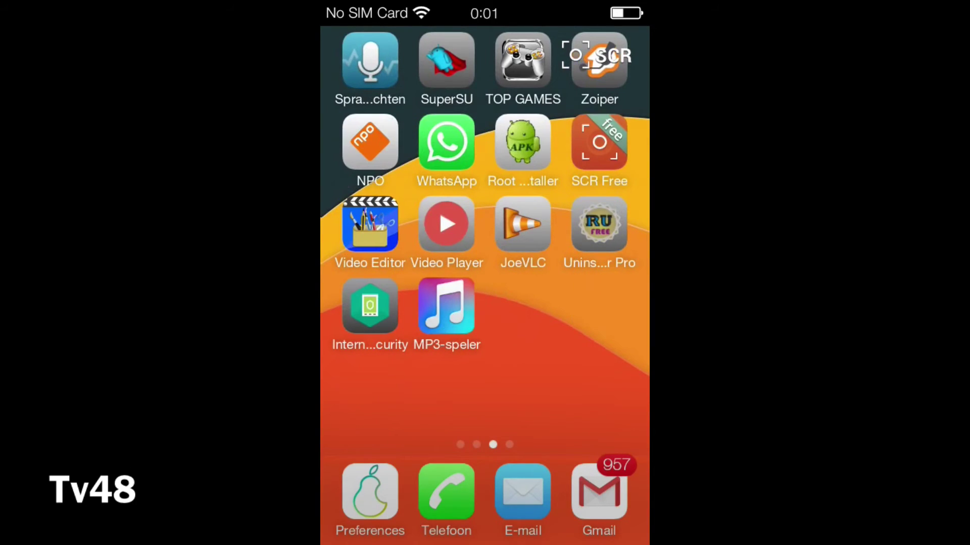
mouse_move(379, 252)
mouse_down()
mouse_move(581, 252)
mouse_move(379, 253)
mouse_up()
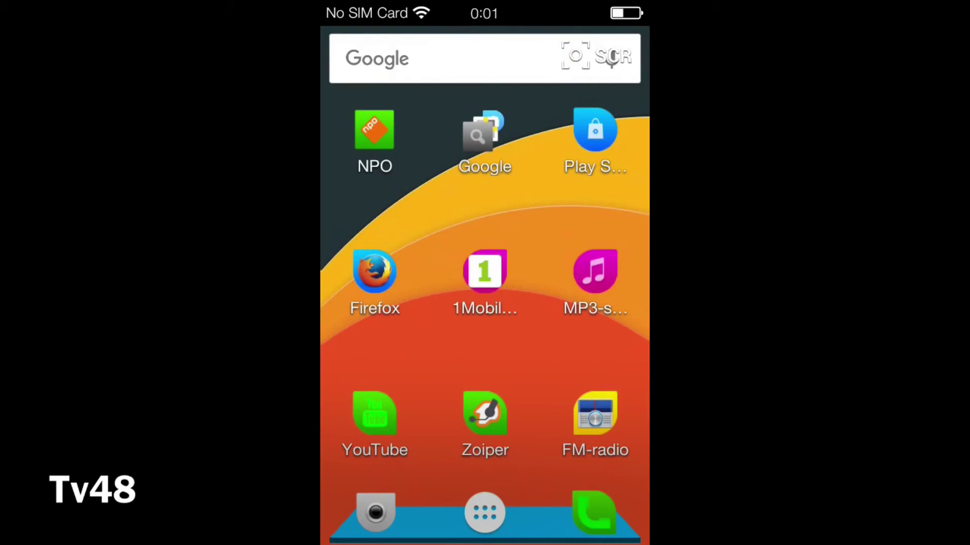
- Show another Sailfish home page and open the full list of installed apps
drag(620, 370, 384, 374)
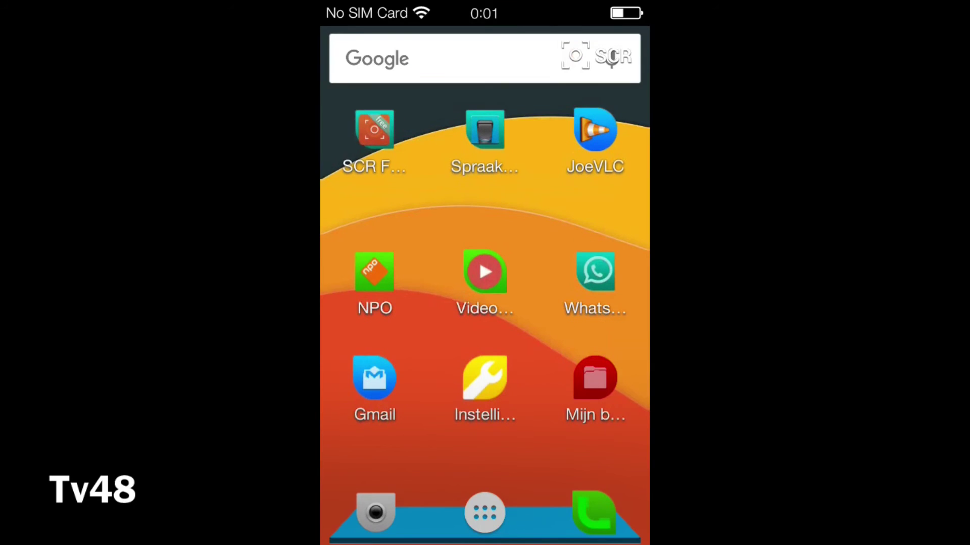
click(484, 512)
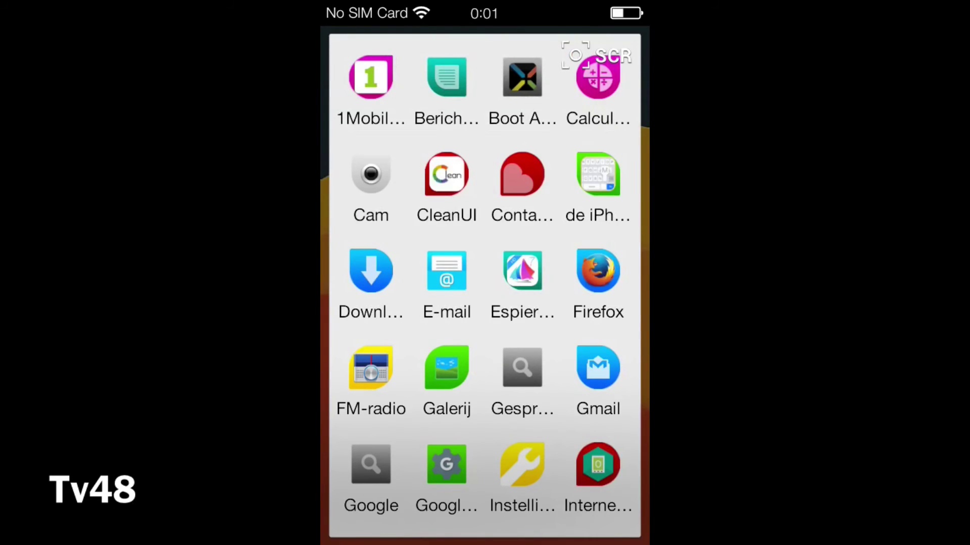
scroll(484, 285, down, 5)
scroll(484, 285, down, 5)
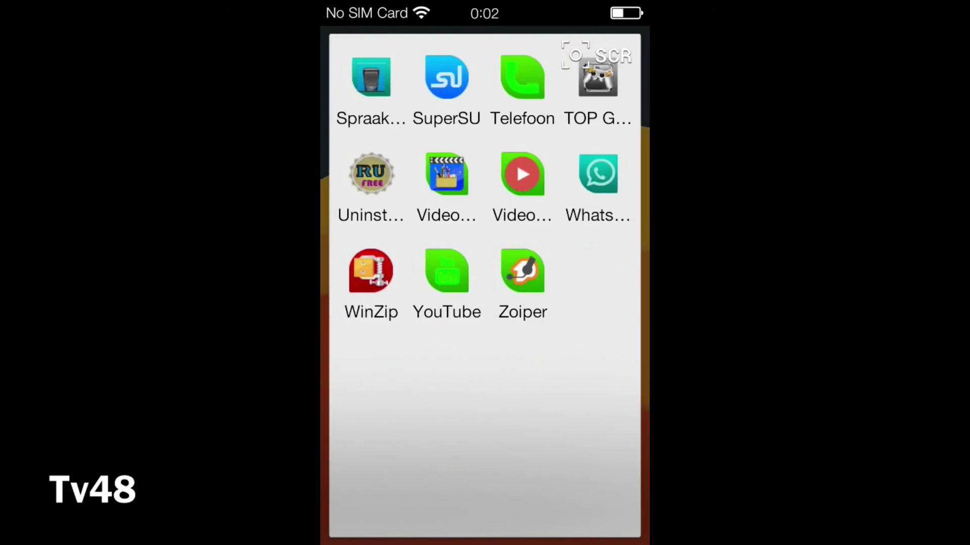
- Page through the installed apps to the last page, then close the list
drag(540, 390, 412, 406)
scroll(412, 406, up, 5)
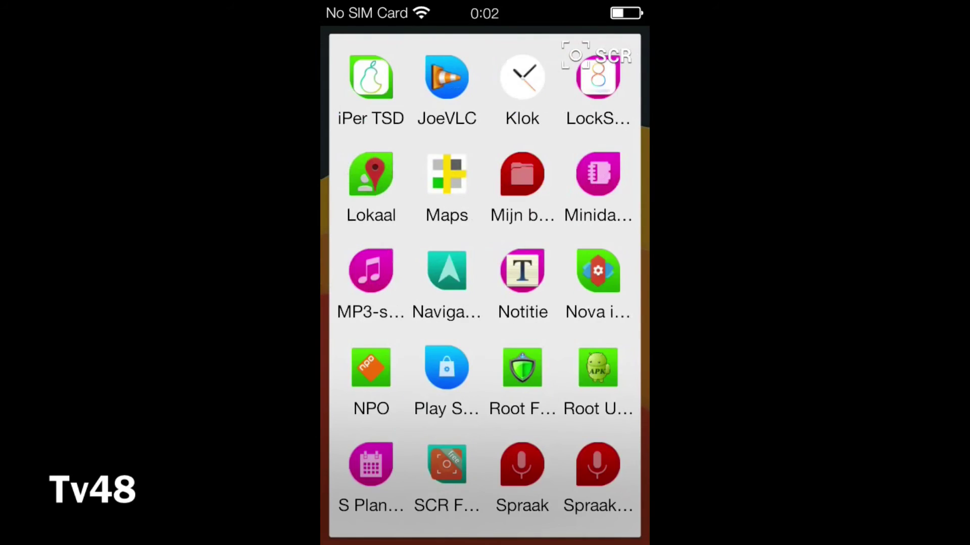
scroll(484, 285, up, 5)
scroll(485, 286, down, 5)
scroll(494, 407, down, 5)
scroll(484, 285, up, 5)
key(Escape)
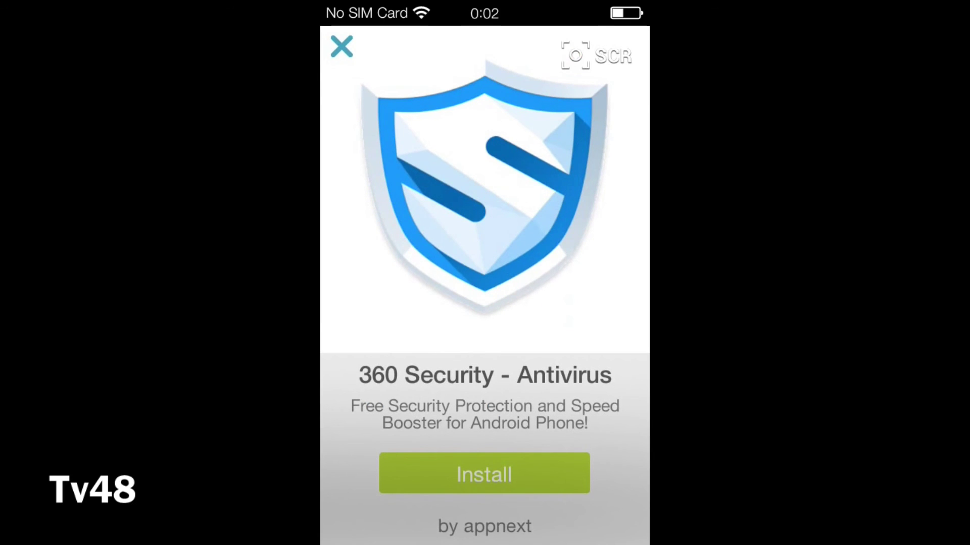
key(Home)
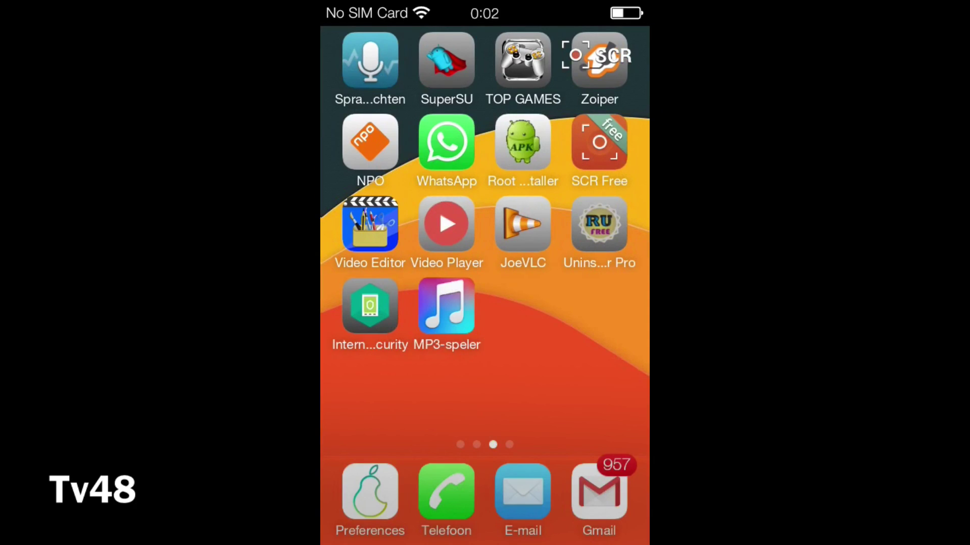